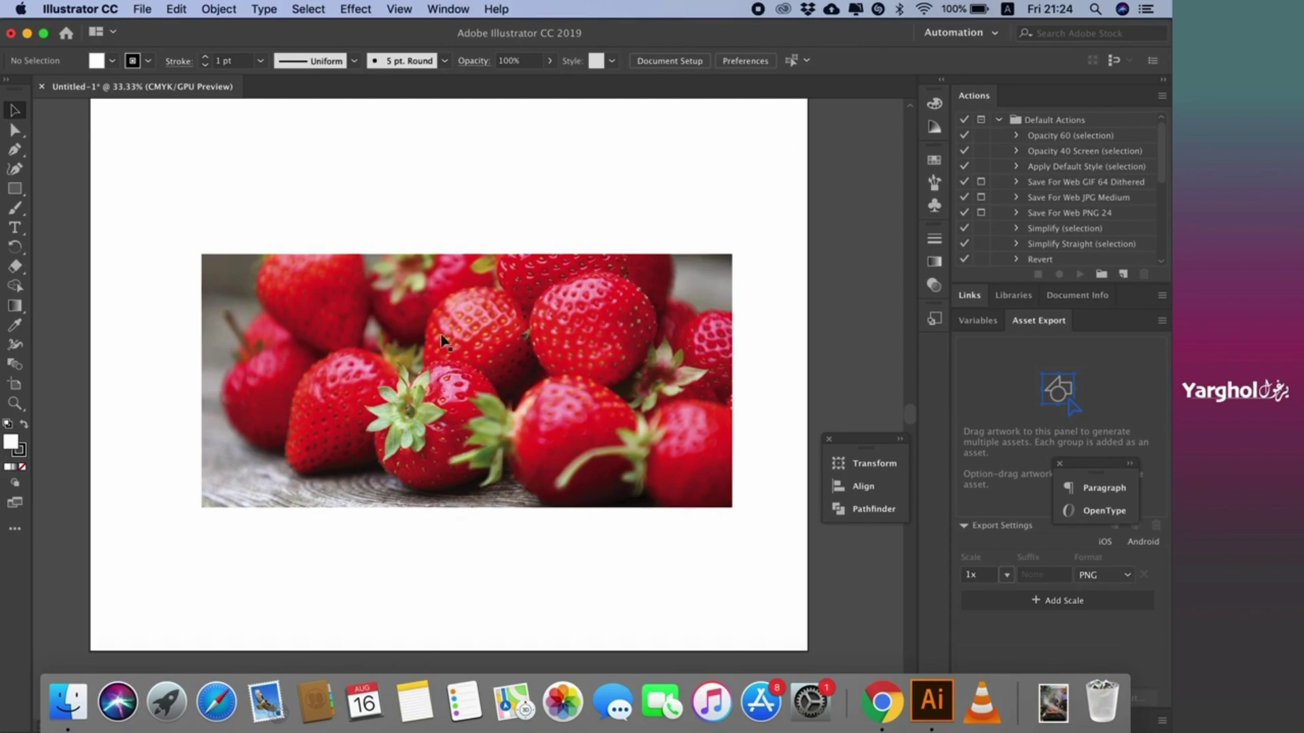
Select the strawberry photo, try embedding it, then undo the embed.
{"action": "left_click", "coordinate": [438, 311]}
{"action": "left_click", "coordinate": [480, 184]}
{"action": "left_click", "coordinate": [485, 335]}
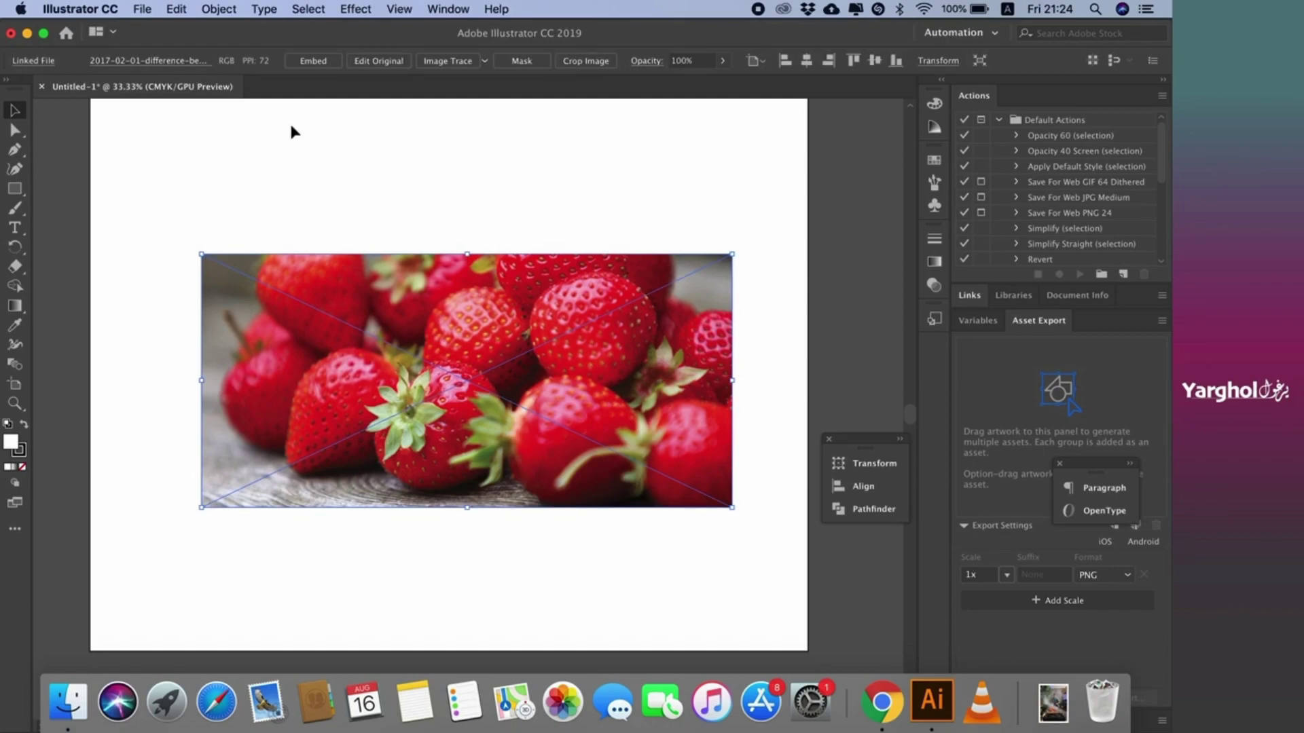
{"action": "left_click", "coordinate": [316, 62]}
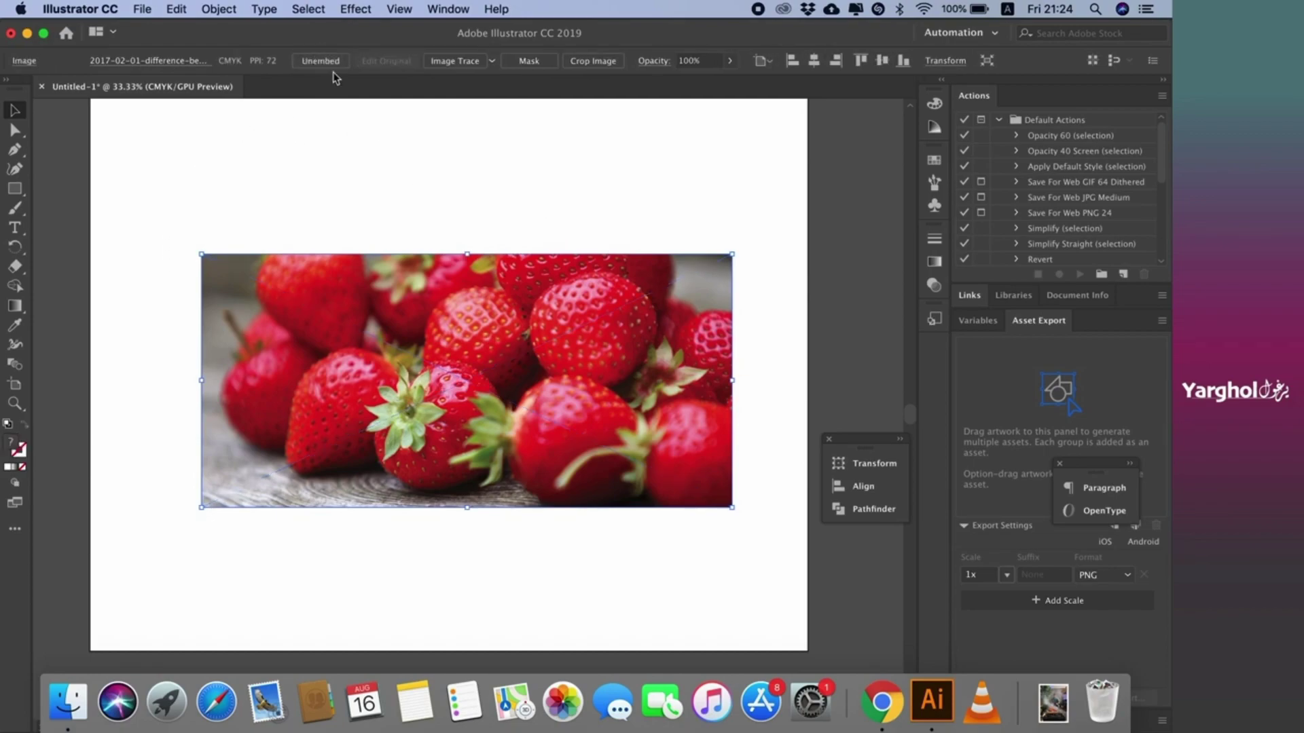
{"action": "left_click", "coordinate": [552, 213]}
{"action": "key", "text": "super+z"}
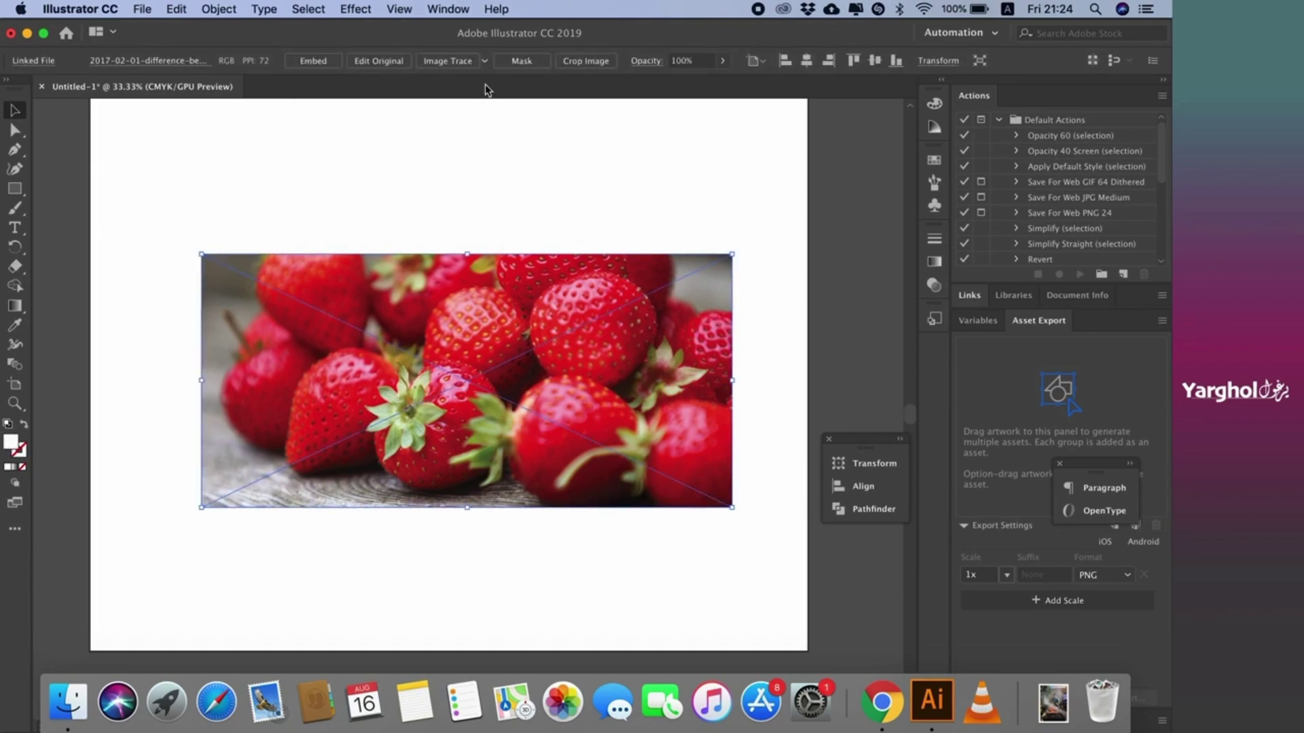
Show the Links panel, embed the strawberry photo from its flyout, and reselect it.
{"action": "left_click", "coordinate": [449, 8]}
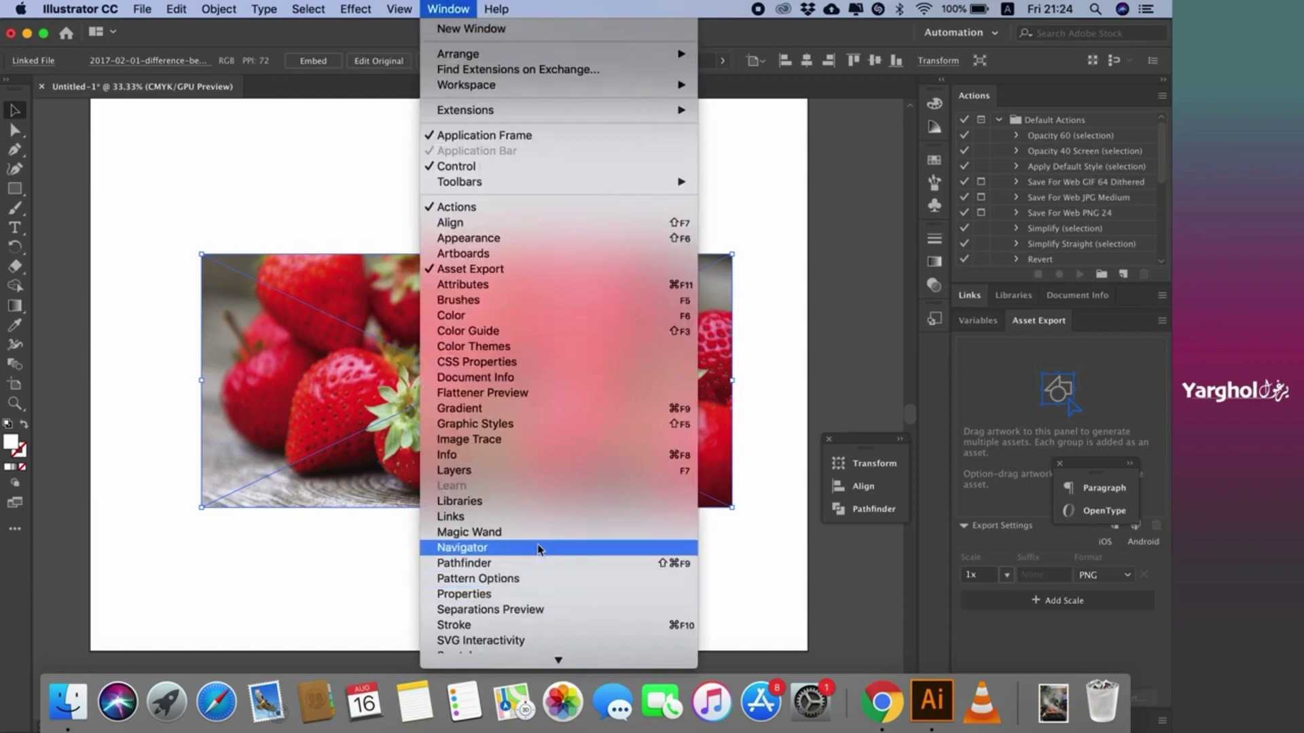
{"action": "left_click", "coordinate": [531, 524]}
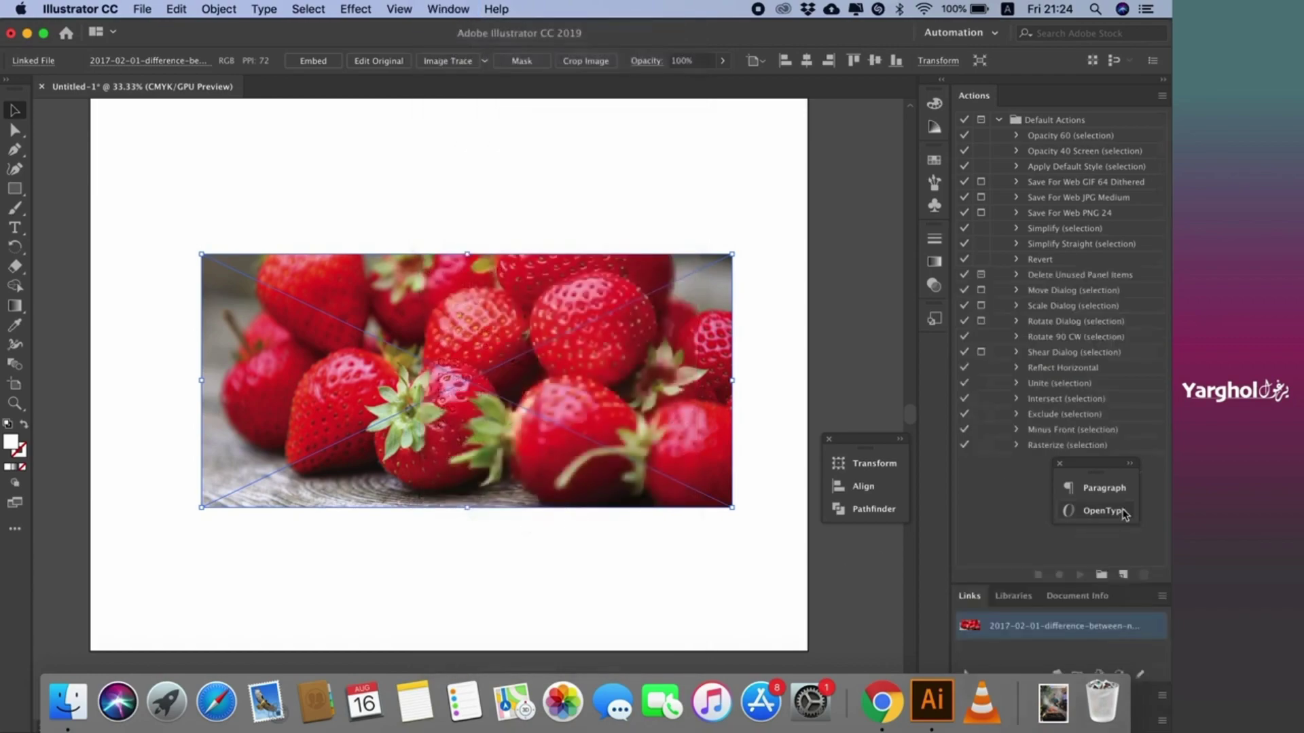
{"action": "left_click", "coordinate": [1162, 598]}
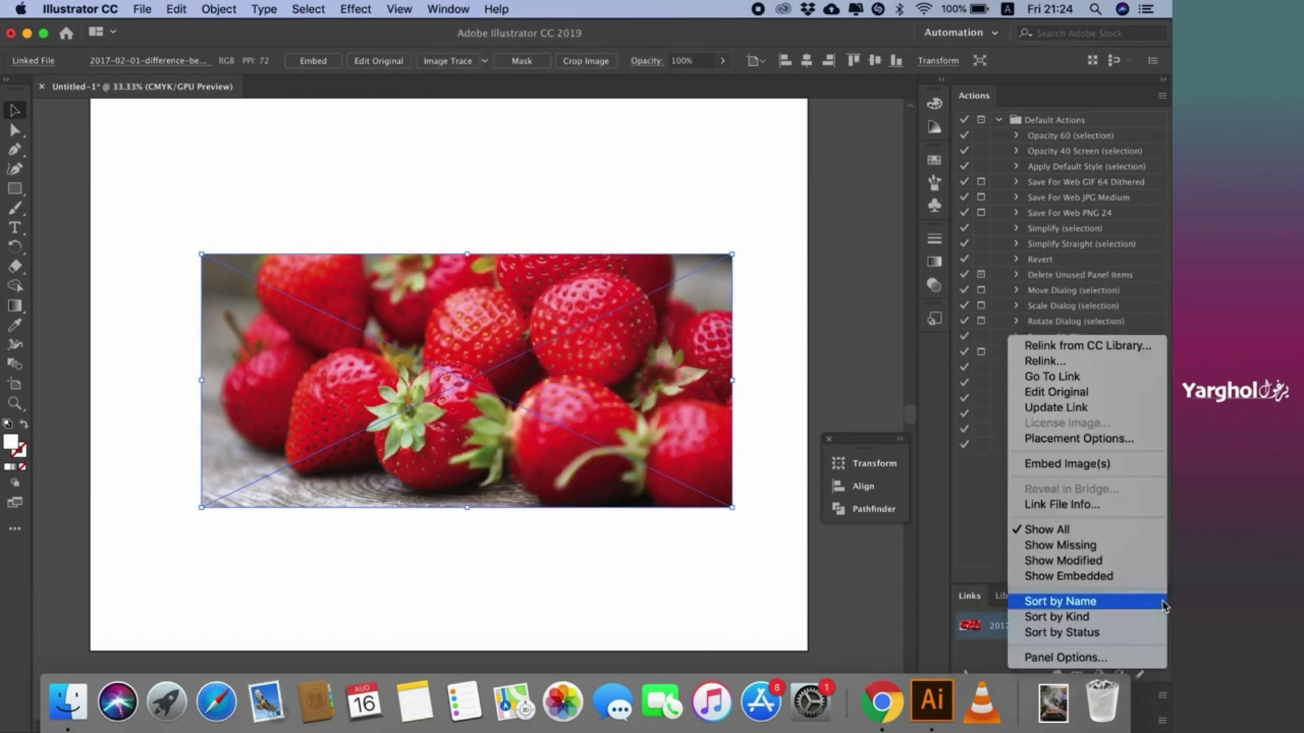
{"action": "left_click", "coordinate": [1096, 466]}
{"action": "left_click", "coordinate": [362, 393]}
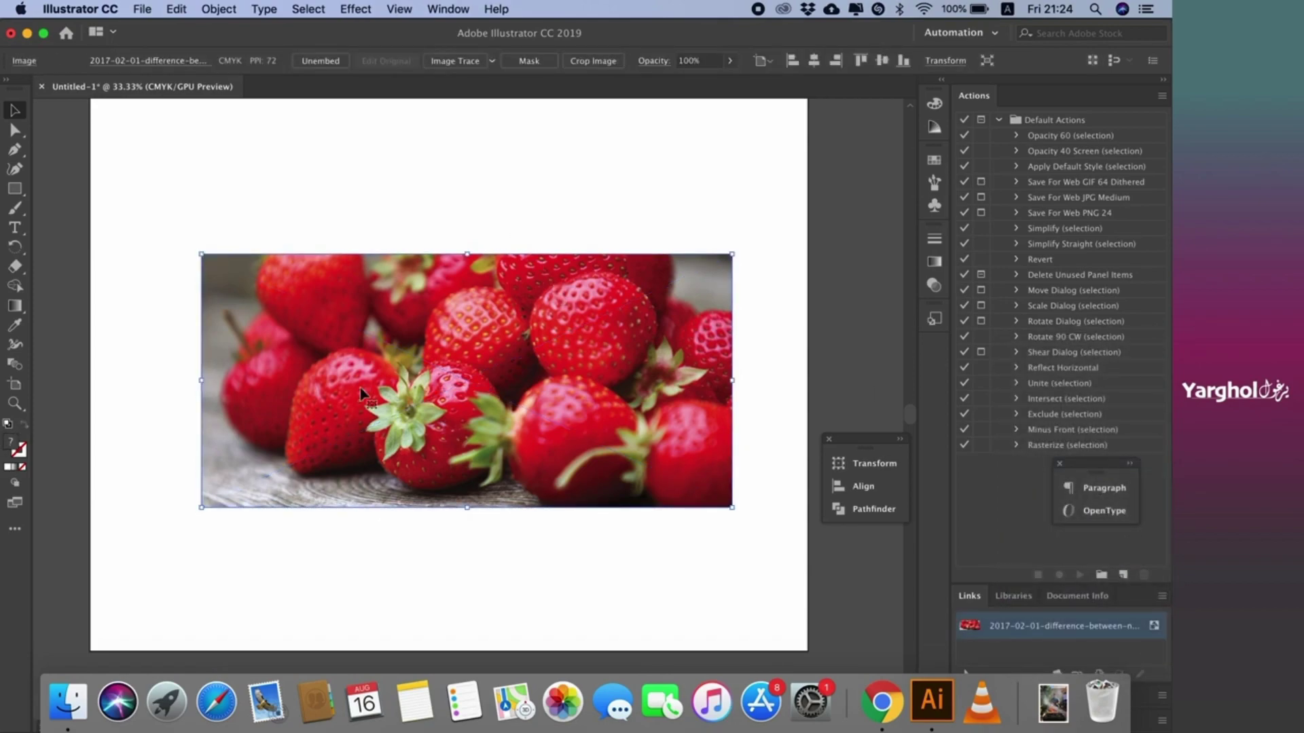
{"action": "left_click", "coordinate": [184, 8]}
{"action": "mouse_move", "coordinate": [204, 274]}
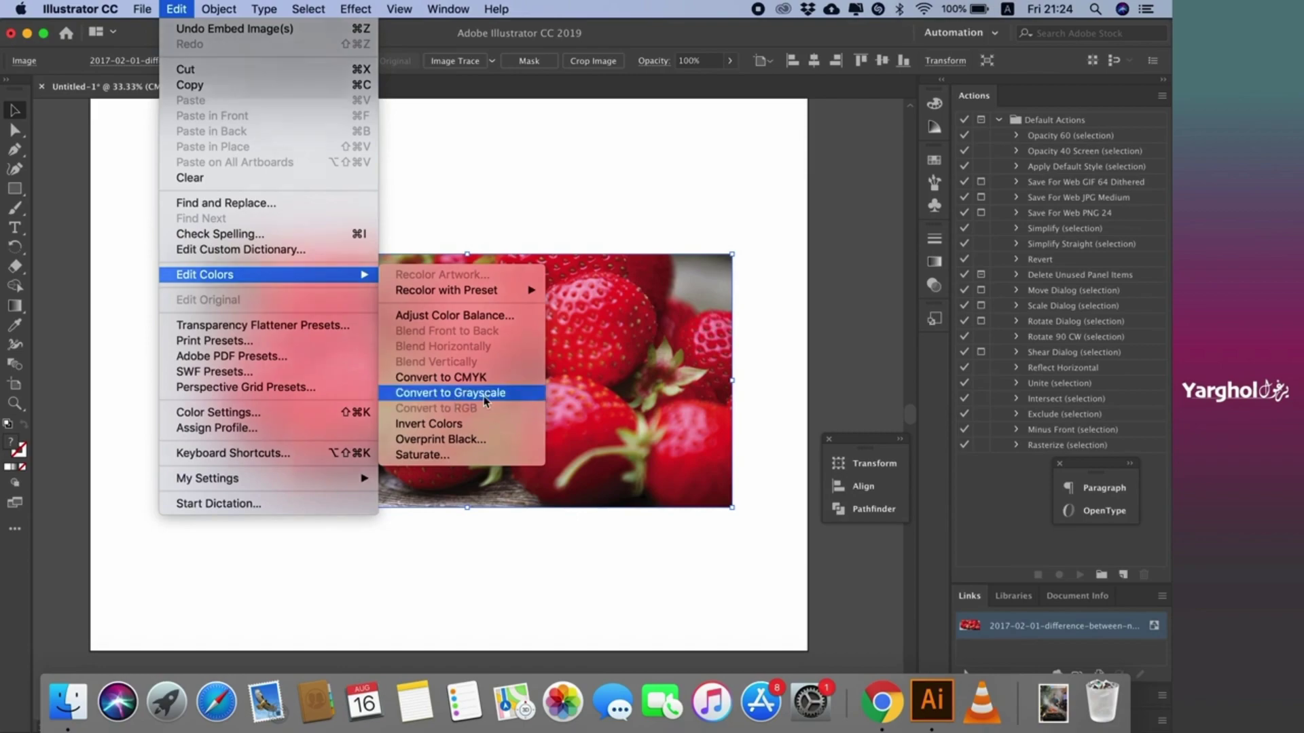
Convert the strawberry photo to grayscale via Edit Colors, then deselect it.
{"action": "left_click", "coordinate": [455, 393]}
{"action": "left_click", "coordinate": [540, 154]}
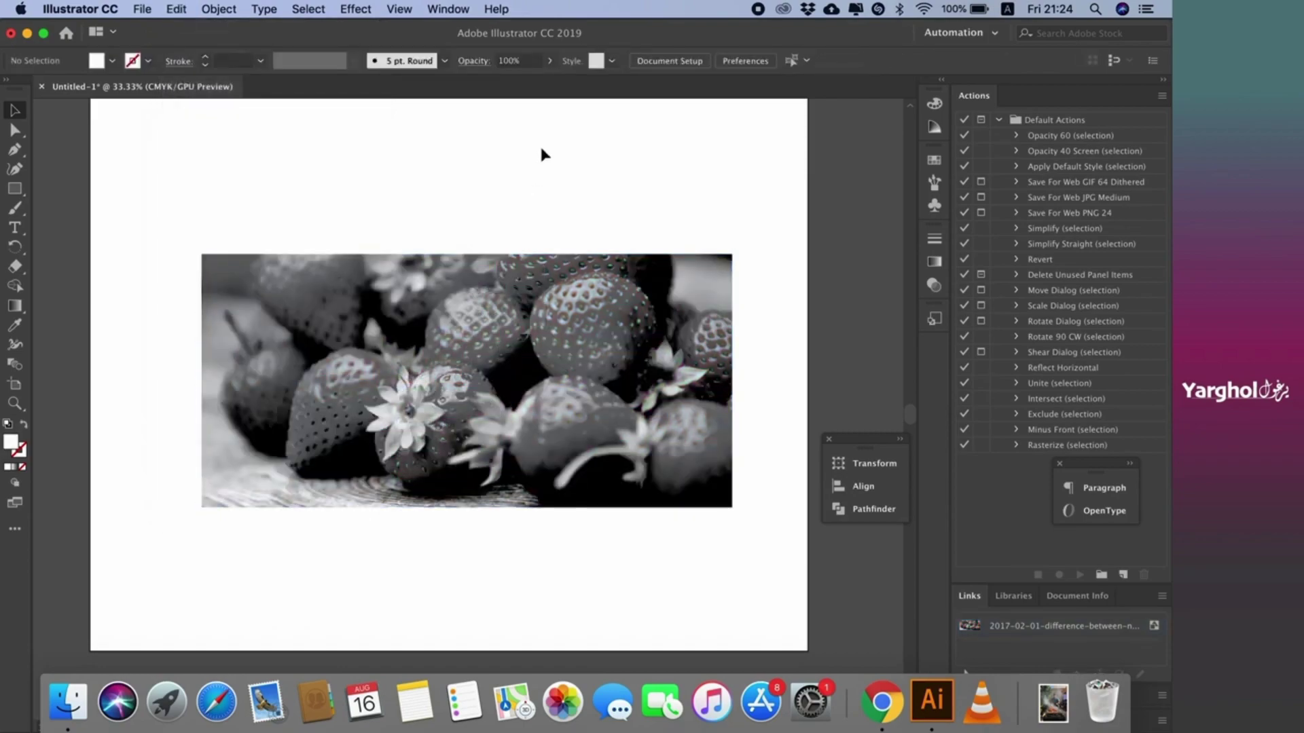